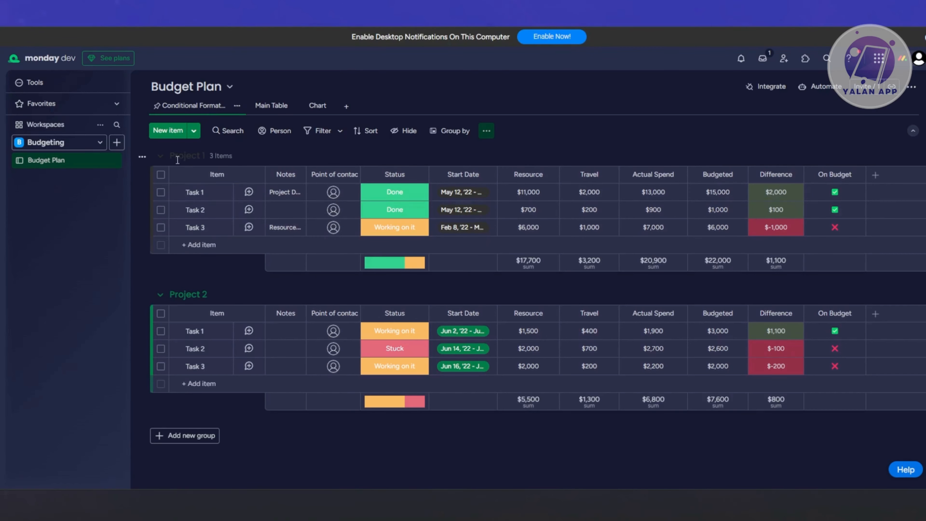
Rename the first item in the Project 1 group as Materials.
left_click_drag(173, 150, 222, 159)
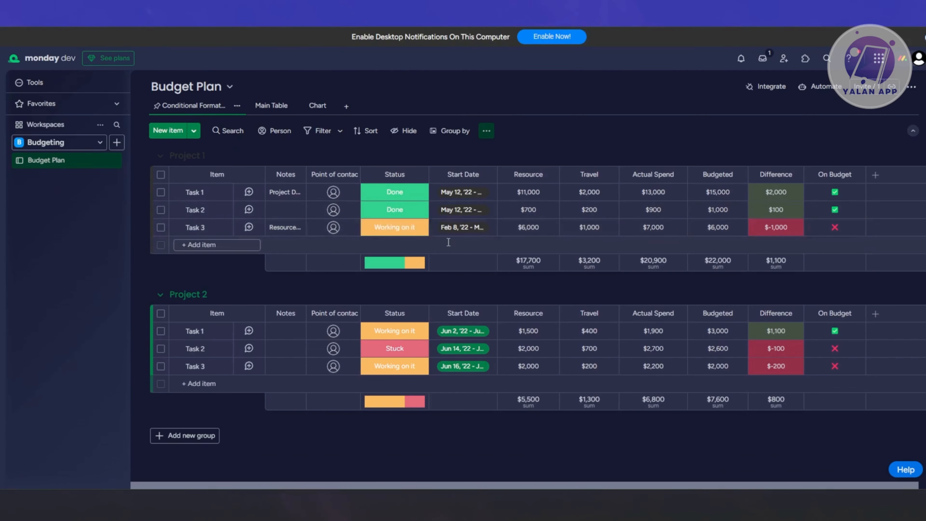
left_click(195, 192)
key("BackSpace")
key("BackSpace")
key("BackSpace")
key("BackSpace")
key("BackSpace")
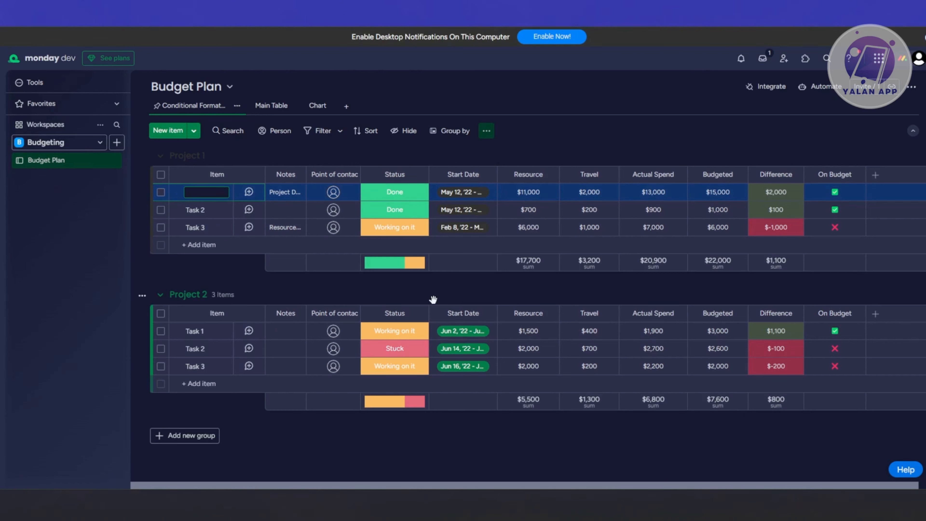
type("Materials")
left_click(204, 211)
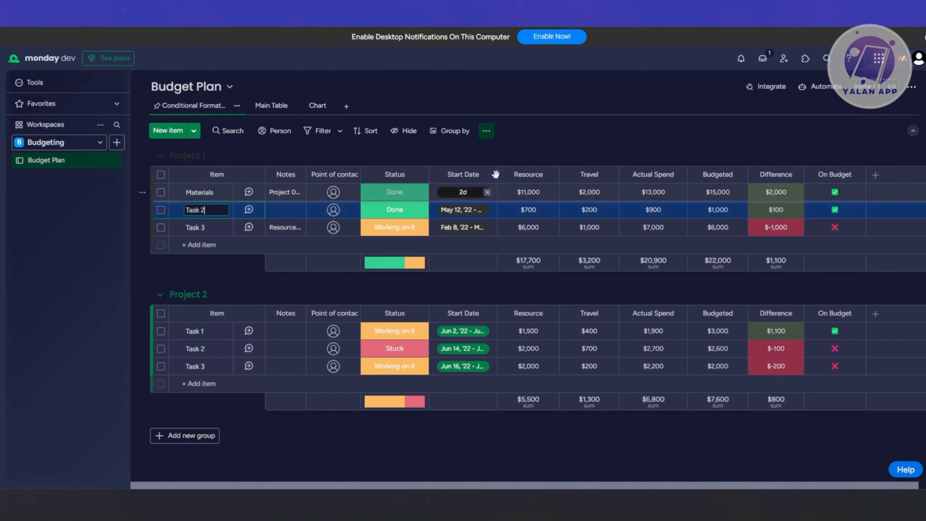
left_click(535, 196)
left_click(535, 196)
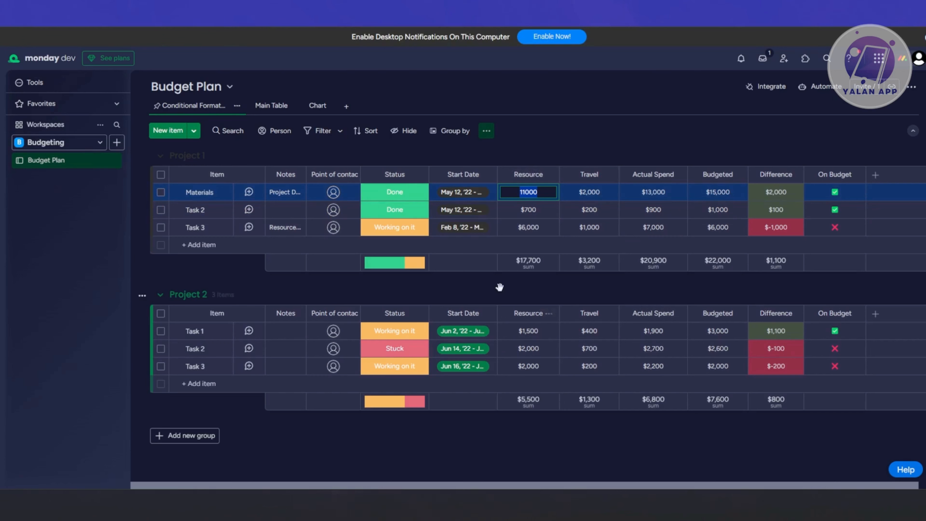
left_click(474, 295)
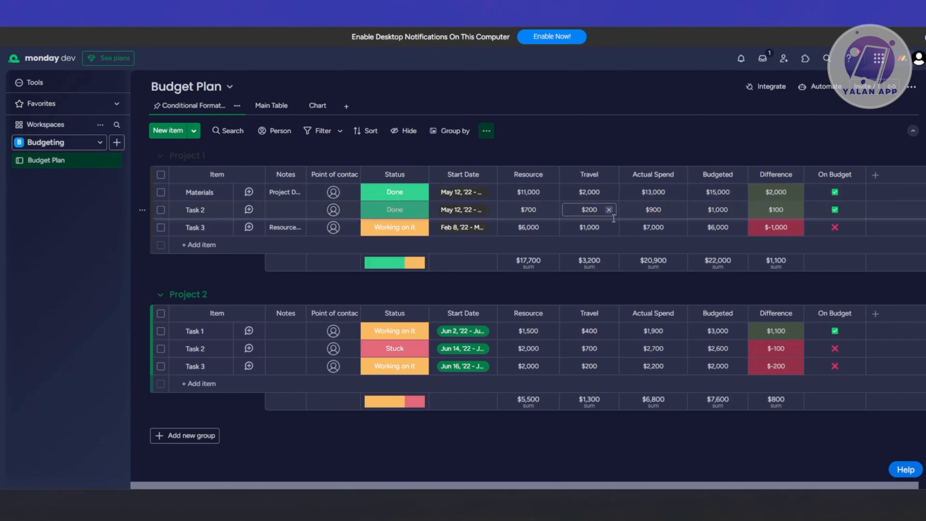
left_click(533, 193)
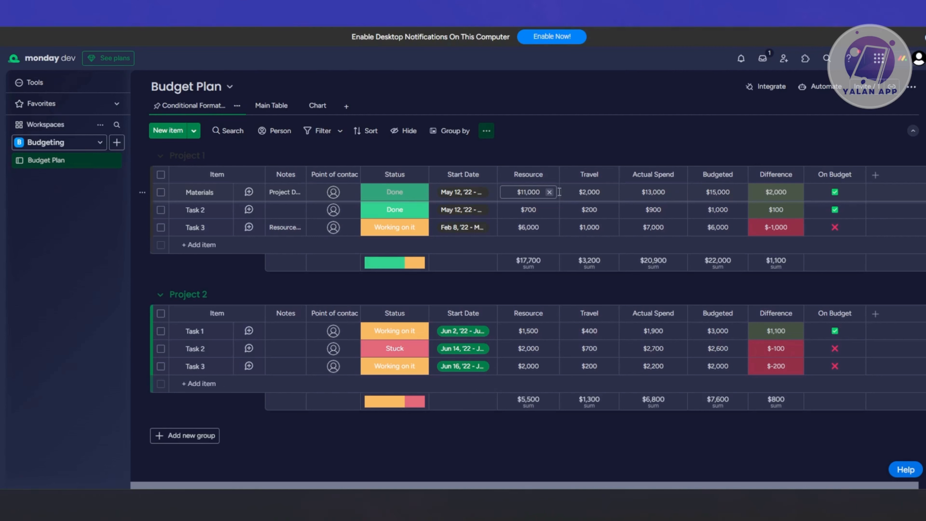
left_click(590, 192)
left_click(592, 193)
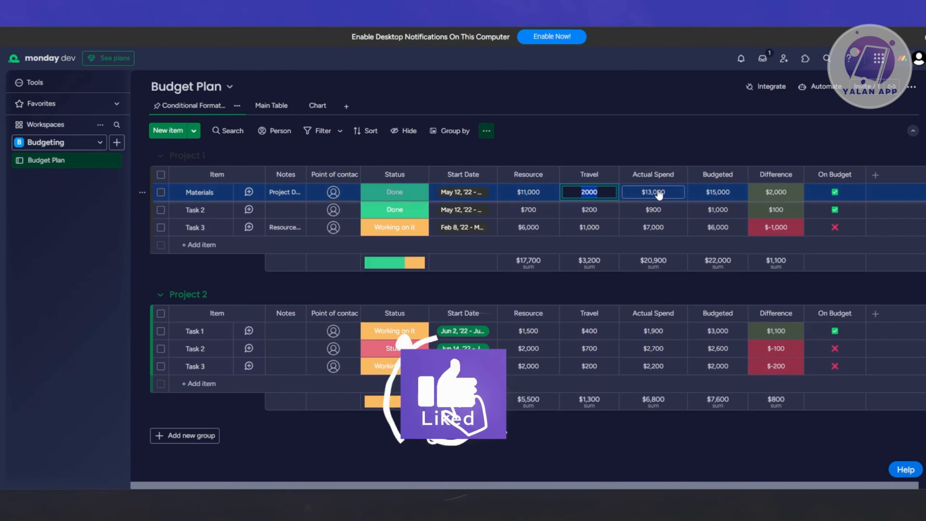
left_click(645, 147)
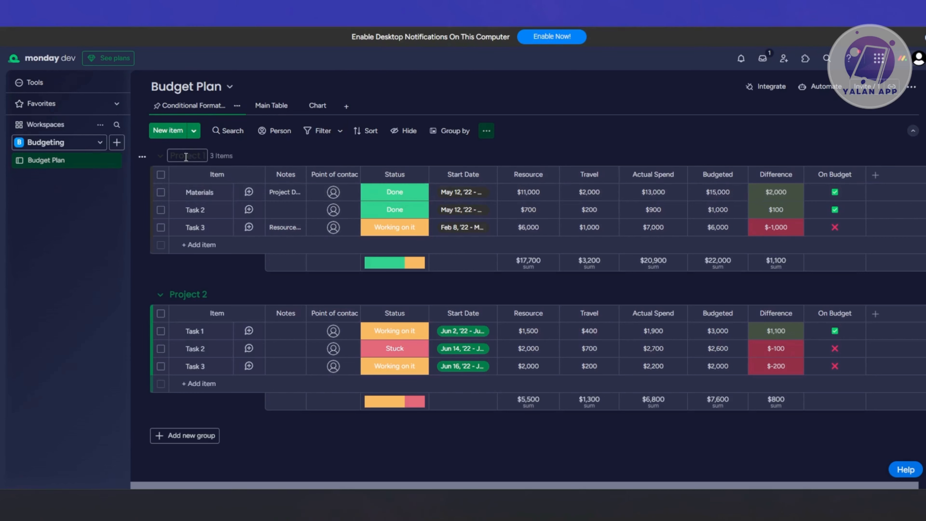
Rename the Project 1 group as HOME.
left_click(268, 157)
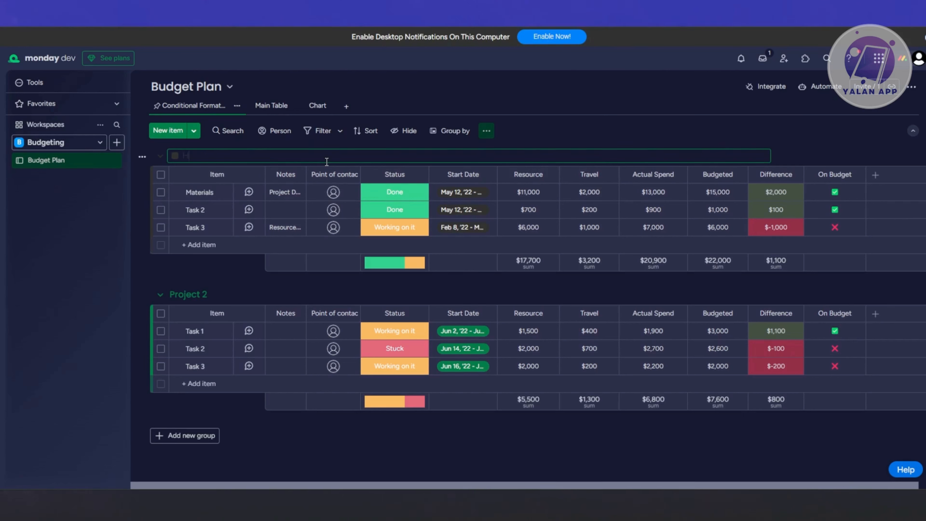
type("HOME")
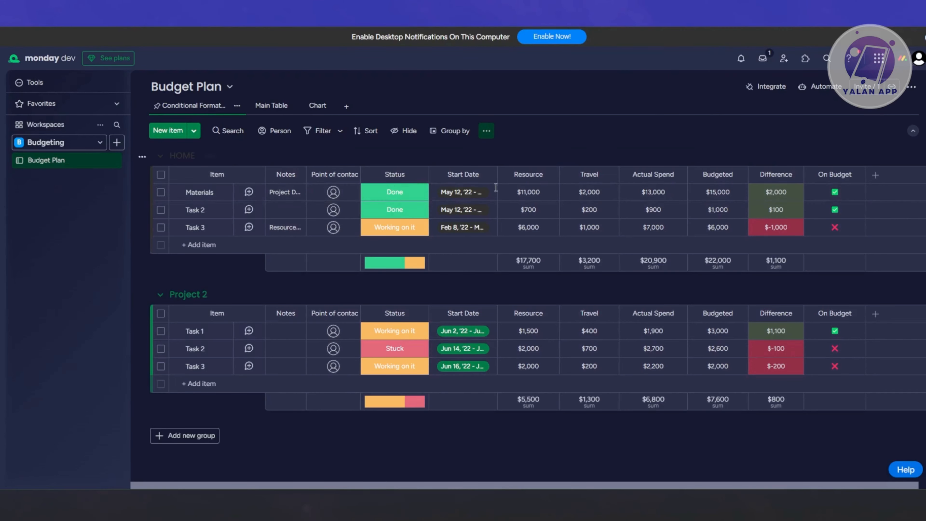
key("Return")
left_click(197, 197)
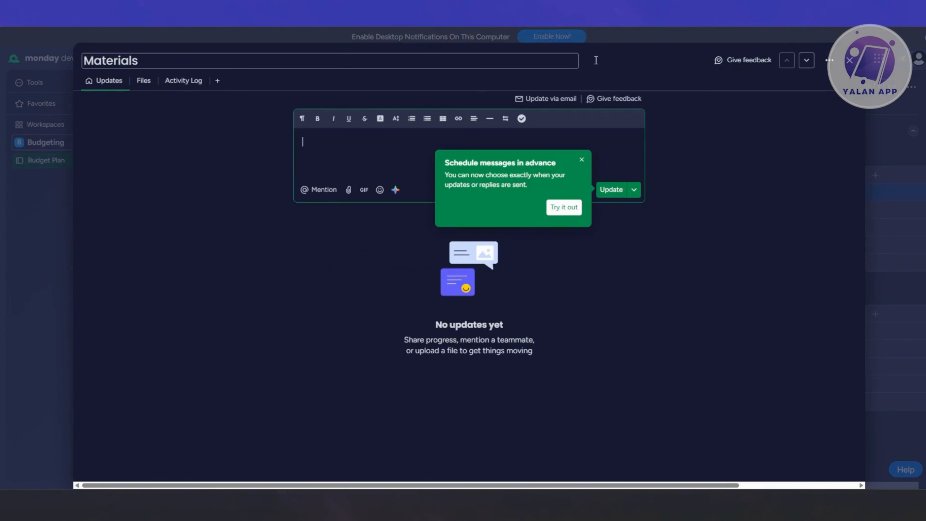
left_click(419, 218)
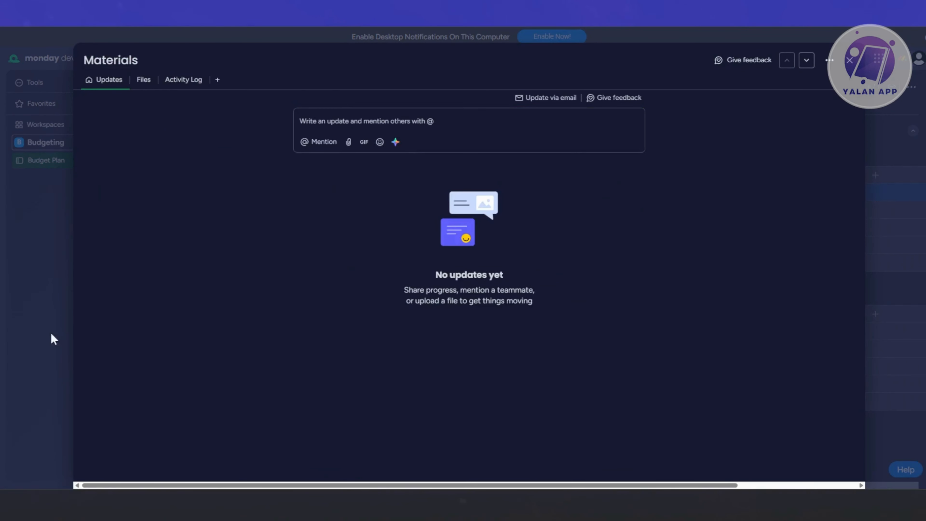
left_click(851, 61)
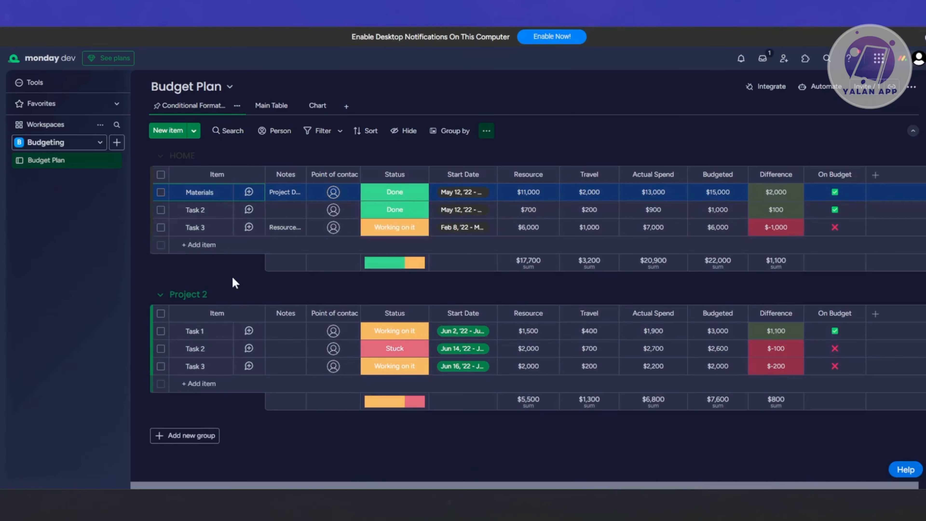
left_click(202, 192)
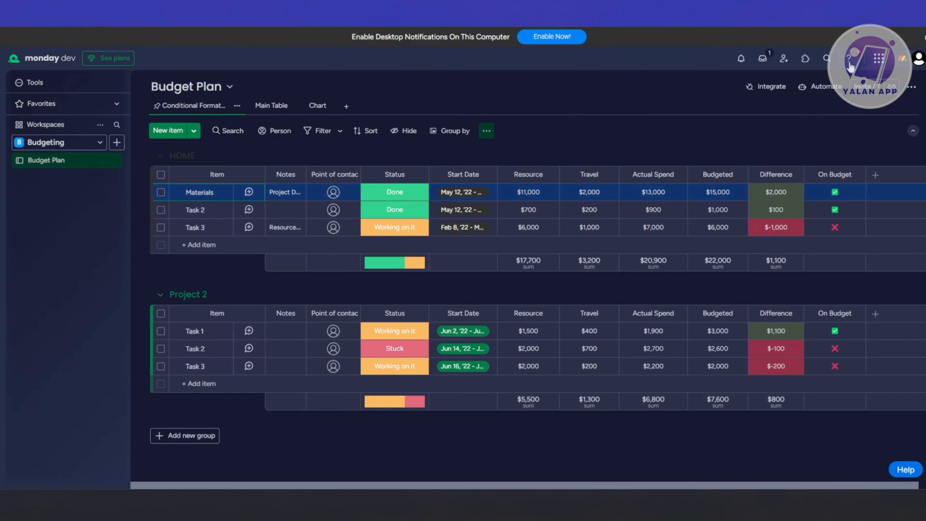
left_click(851, 60)
Rename the Materials item in the HOME group as GROCERIES.
left_click(201, 192)
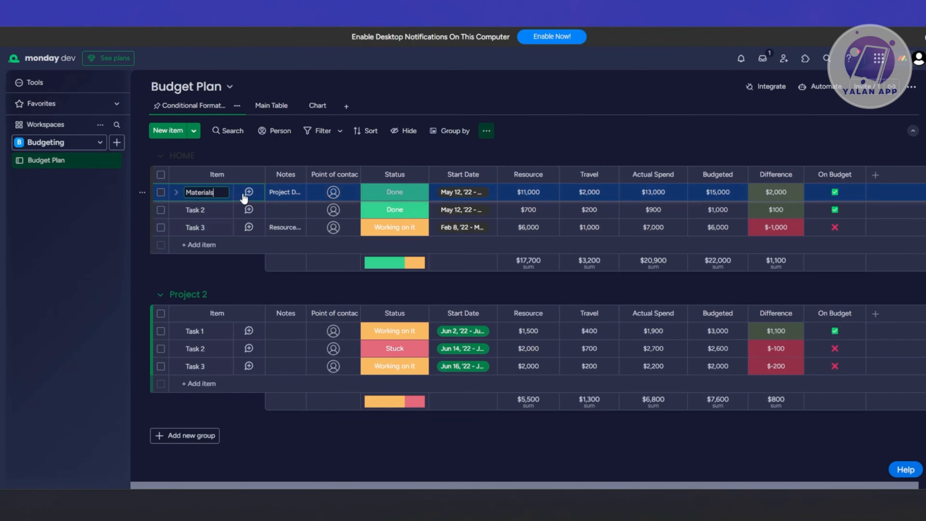
type("gROCERIES")
left_click(188, 195)
key("BackSpace")
type("G")
left_click(282, 193)
Set the GROCERIES item's status to Working on it and its date range to 05/01/2022 through 05/31/2022.
left_click(394, 193)
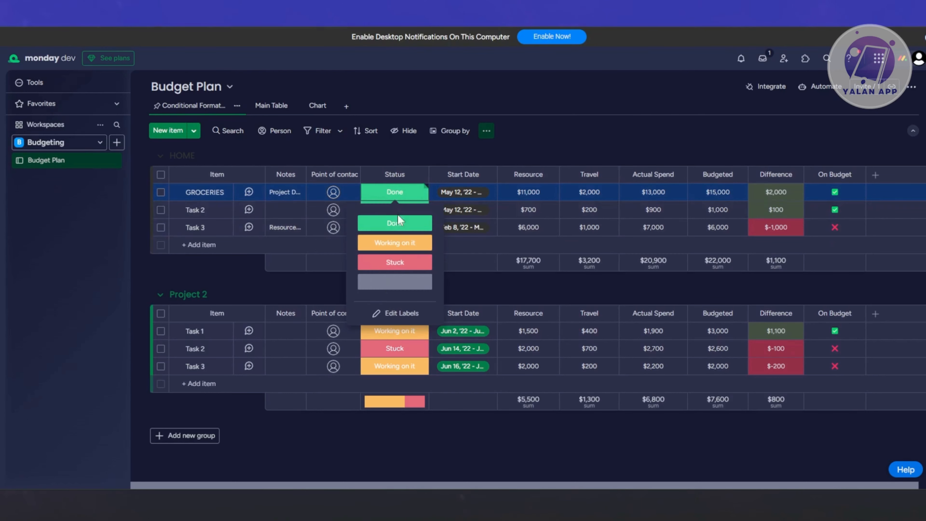
left_click(409, 243)
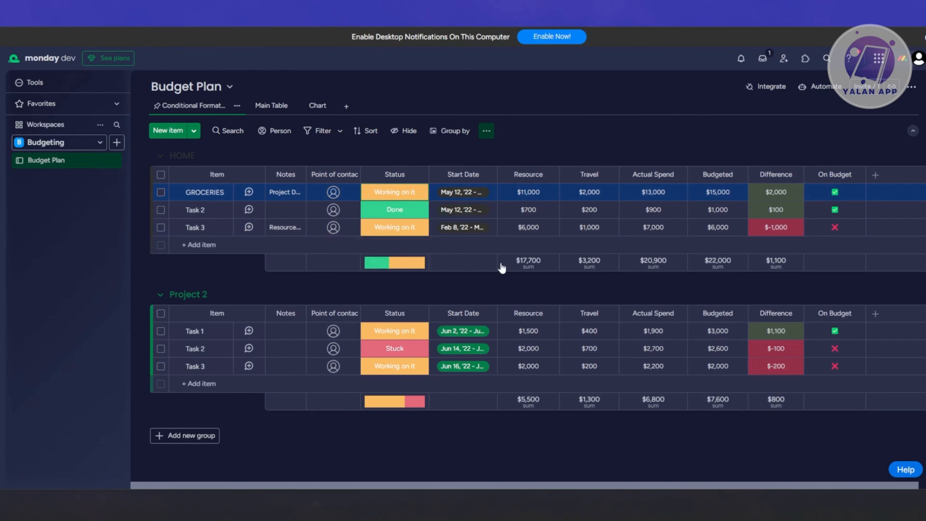
left_click(461, 195)
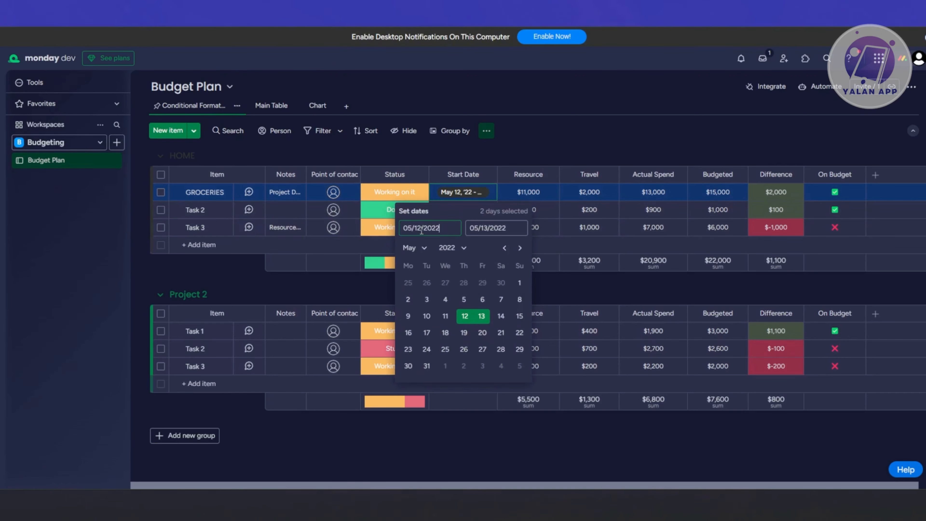
left_click(520, 283)
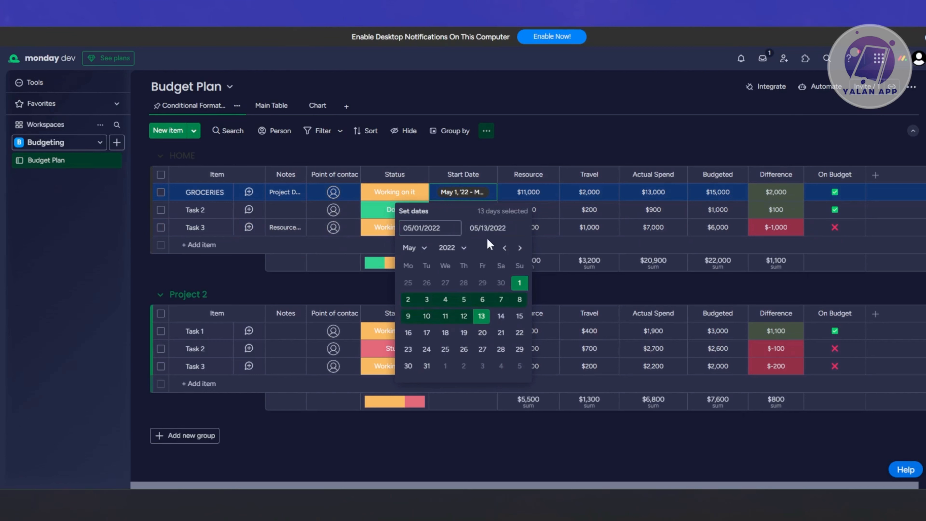
left_click(426, 366)
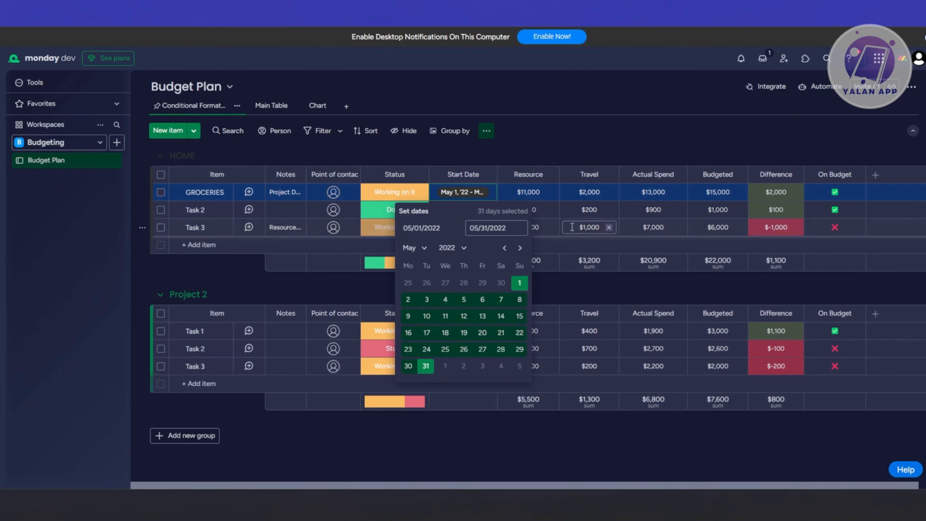
left_click(528, 192)
Sort the board's items by the Resource column in descending order.
left_click(529, 167)
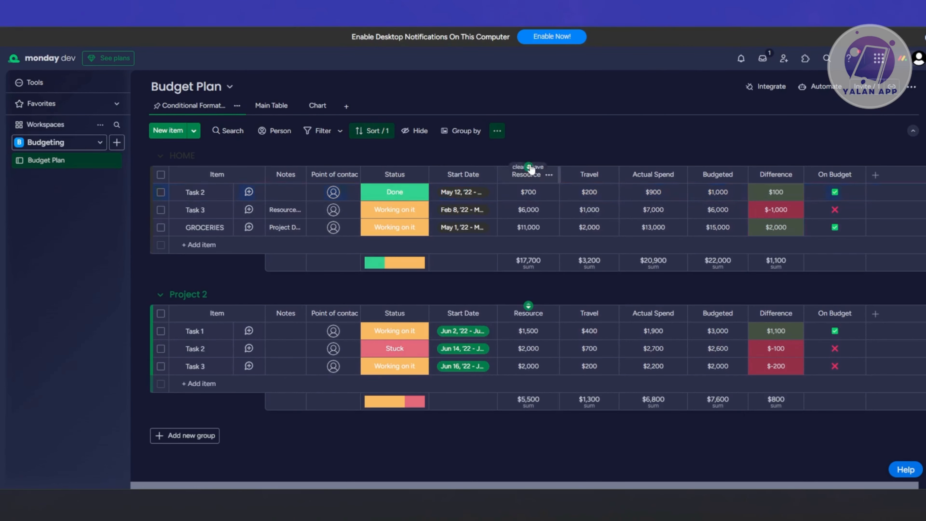
left_click(529, 167)
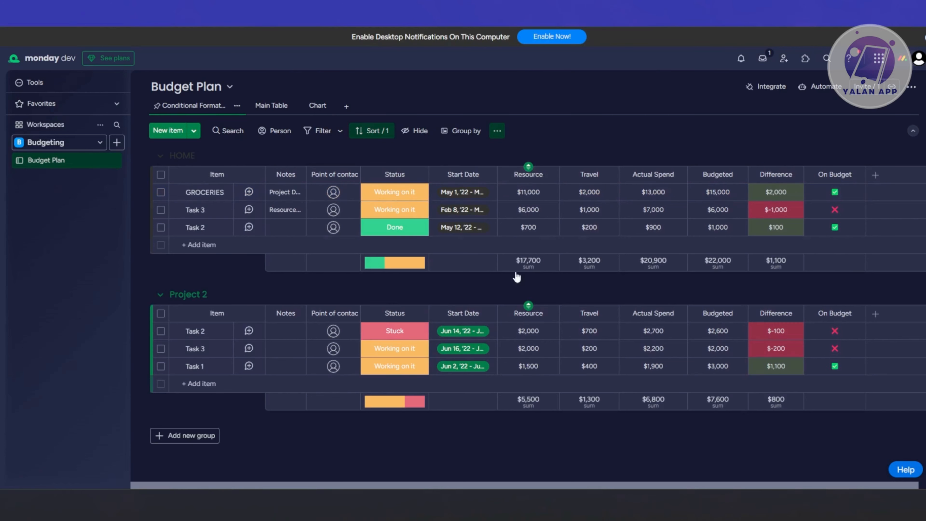
left_click(525, 192)
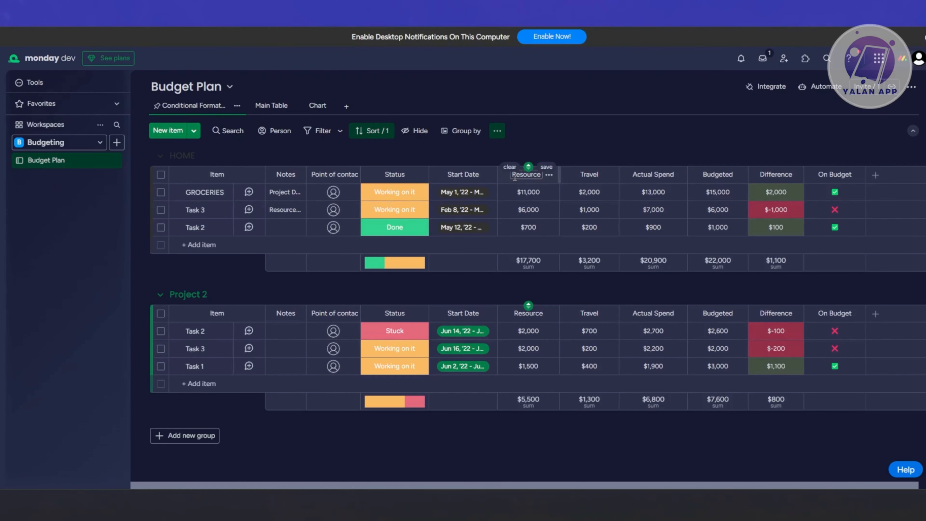
Rename the Resource column as pERSDONAL EXPENSE.
left_click(551, 174)
key("BackSpace")
key("BackSpace")
key("BackSpace")
key("BackSpace")
key("BackSpace")
key("BackSpace")
key("BackSpace")
key("BackSpace")
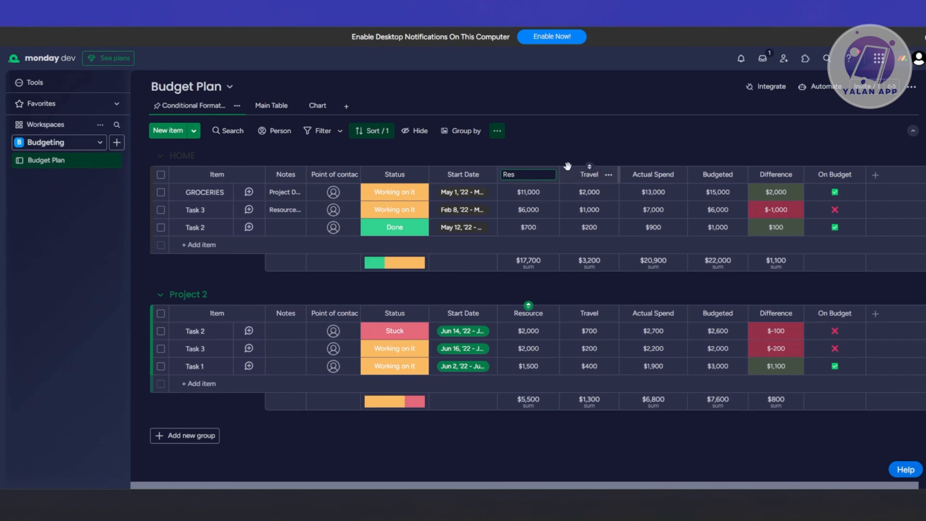
type("pERSDONAL E")
type("XP")
key("Return")
Rename the Travel column as Children expenses.
left_click(583, 174)
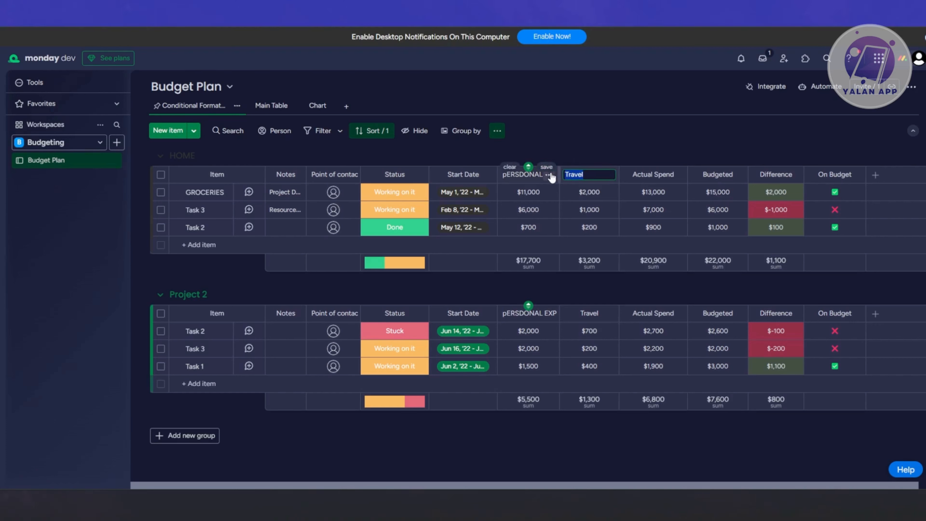
type("Children")
type(" expenses")
left_click(542, 193)
Correct the misspelled first word of the pERSDONAL EXPENSE column name so that it reads personal EXPENSE.
left_click(513, 174)
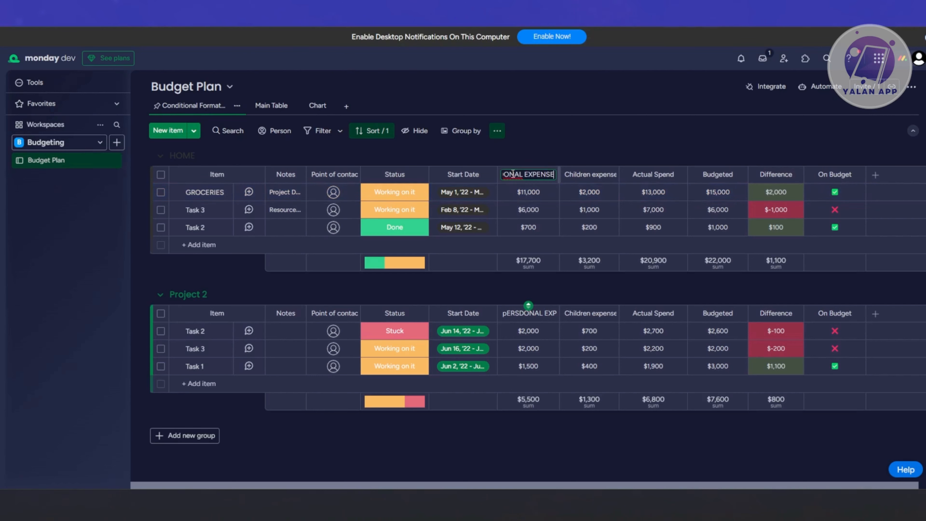
left_click_drag(523, 176, 506, 175)
key("BackSpace")
type("ersona")
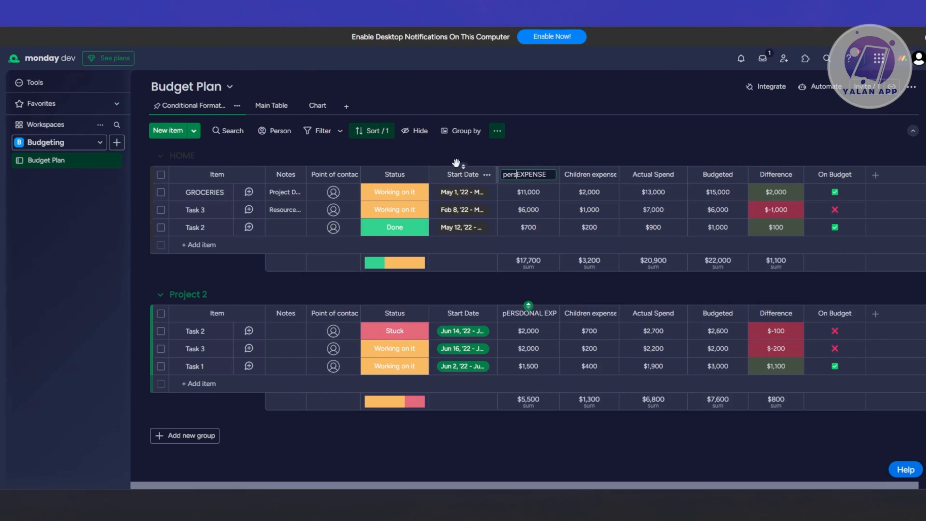
type("l")
Set the personal expense amount of the GROCERIES item to 1000.
left_click(533, 192)
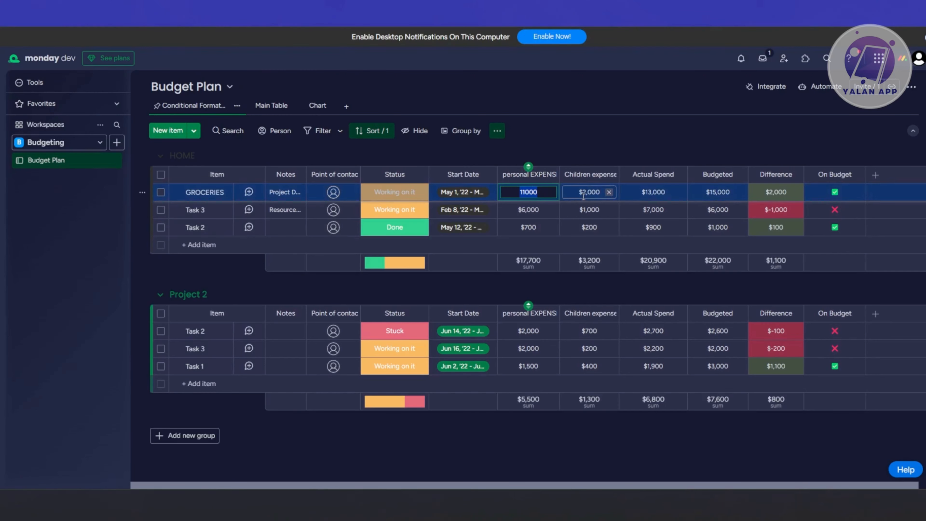
type("1000")
left_click(584, 193)
left_click(649, 154)
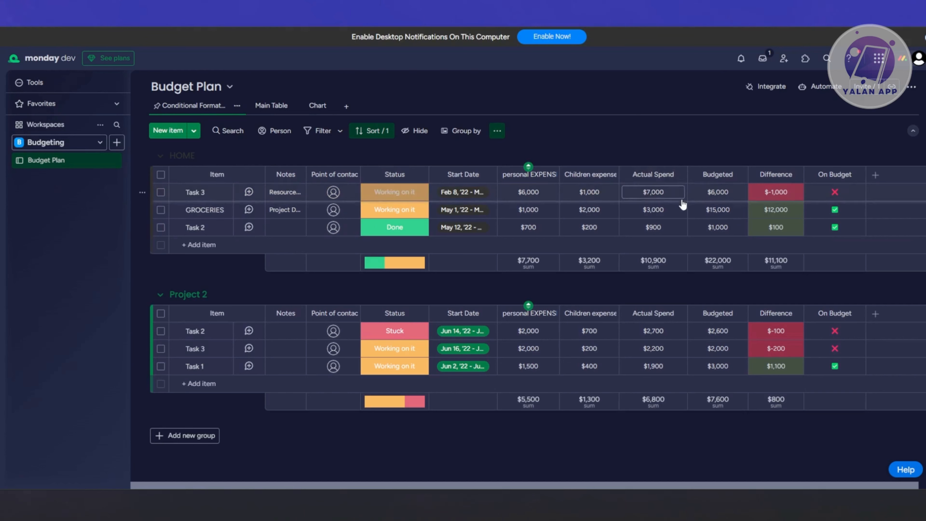
Sort the board's items by the personal expense column in ascending order.
left_click(572, 214)
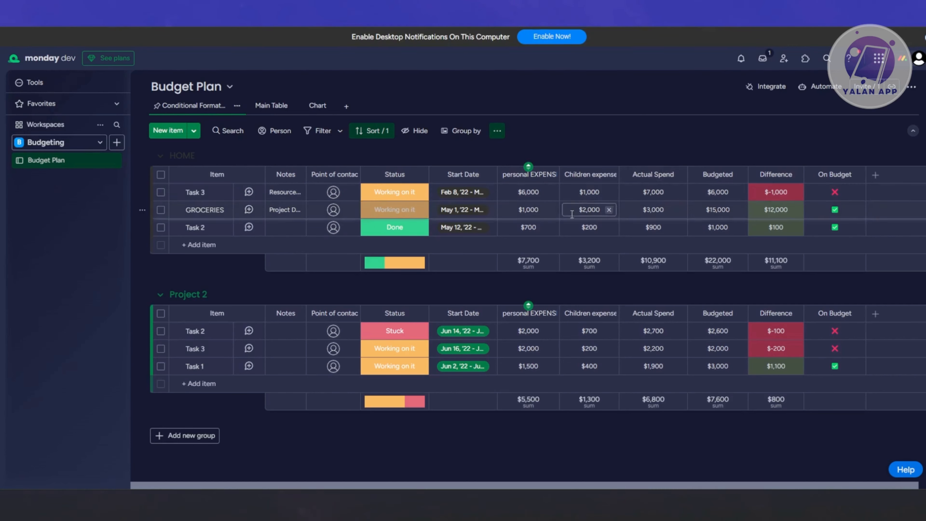
left_click(540, 198)
left_click(532, 197)
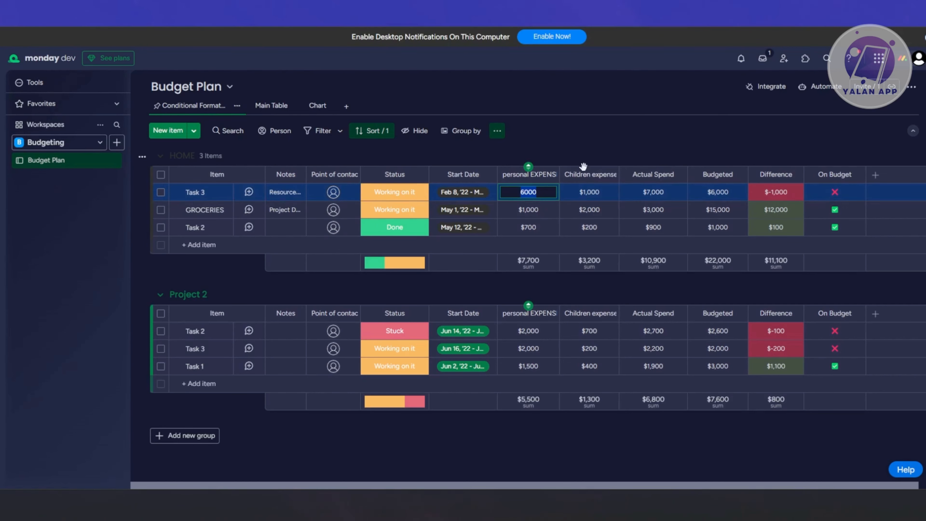
left_click(529, 167)
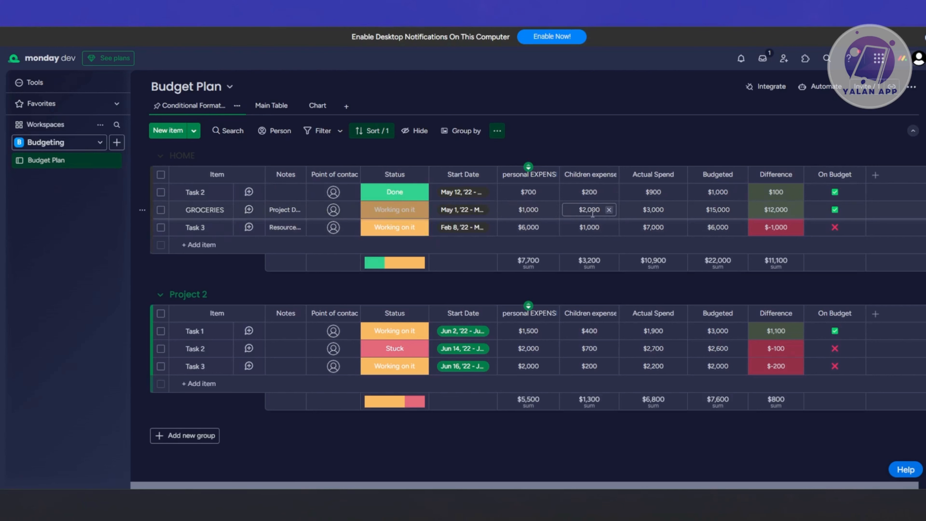
Set the Budgeted amount of the GROCERIES item to 5,000.
left_click(724, 210)
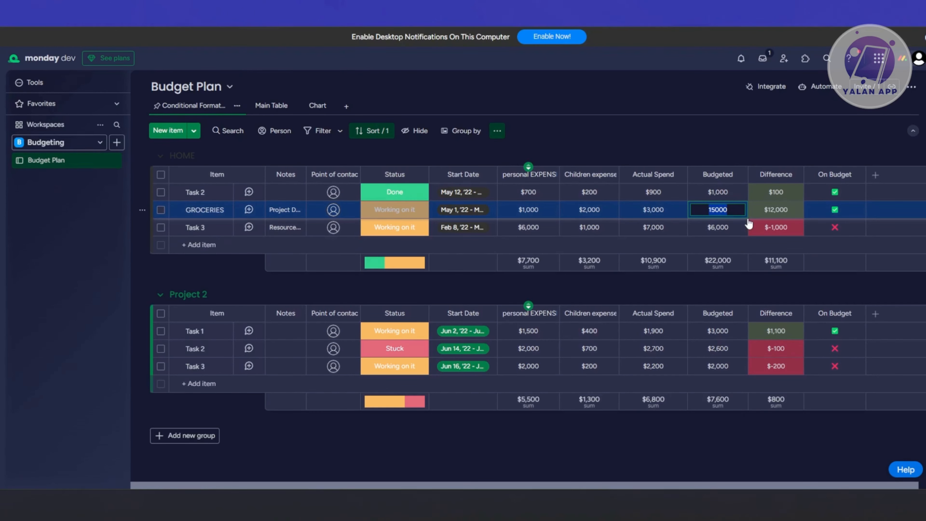
type("5,")
type("000")
key("Return")
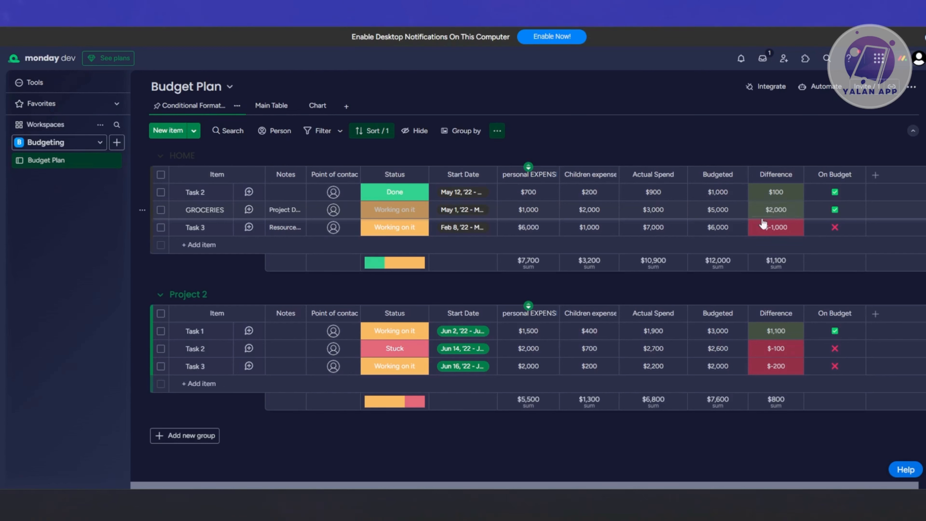
left_click(726, 207)
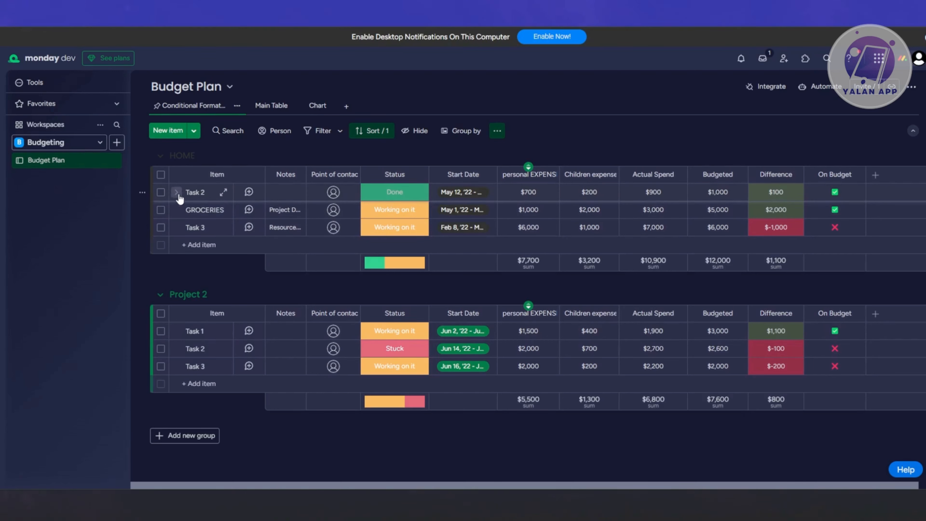
Move Task 2 to the end of the HOME group and rename the group's Task 3 item as Electric Bill.
left_click_drag(212, 197, 210, 219)
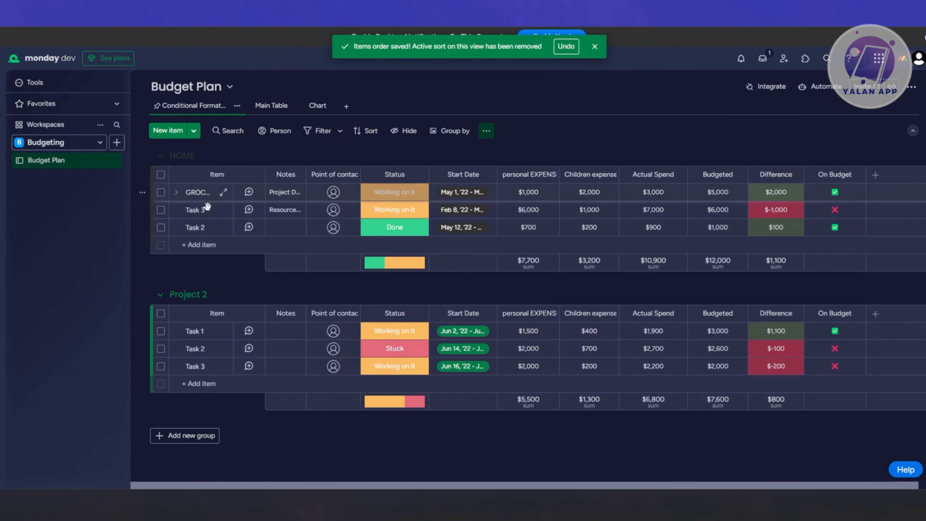
left_click(207, 210)
key("ctrl+a")
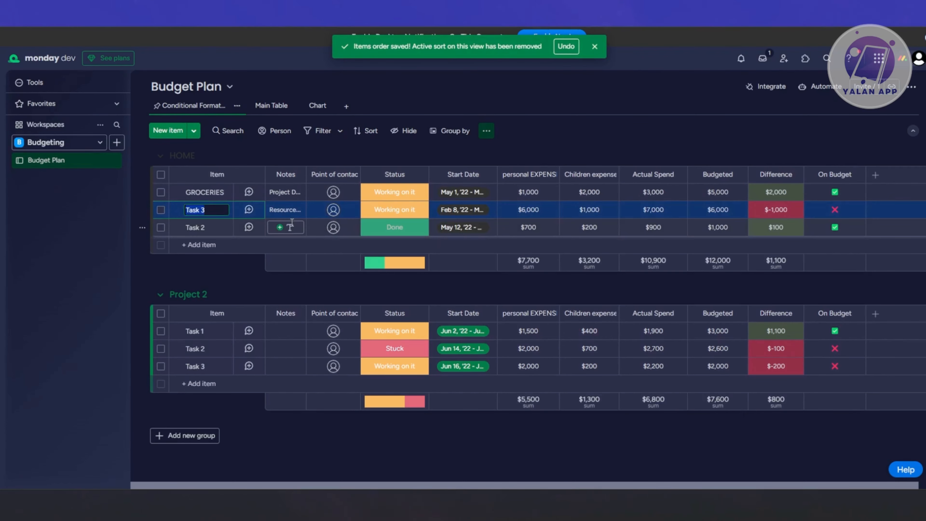
type("Bi")
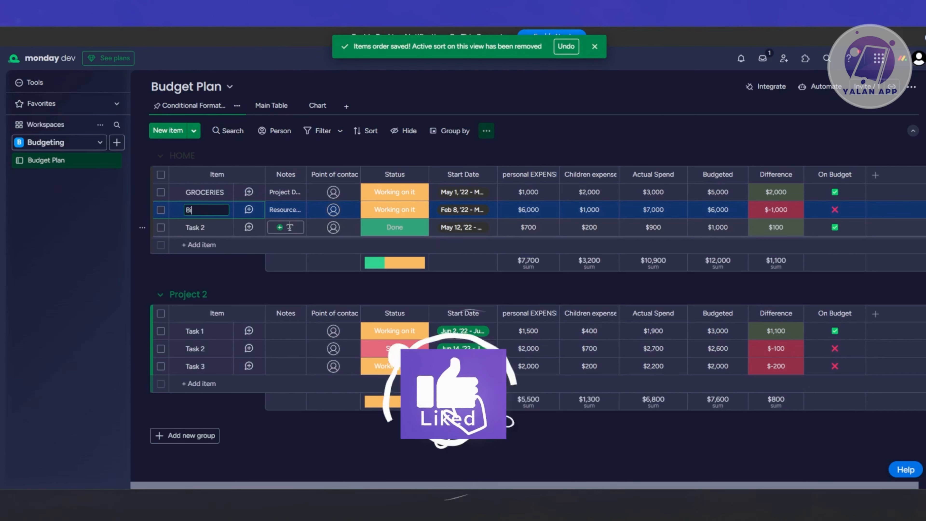
type("ectric Bill")
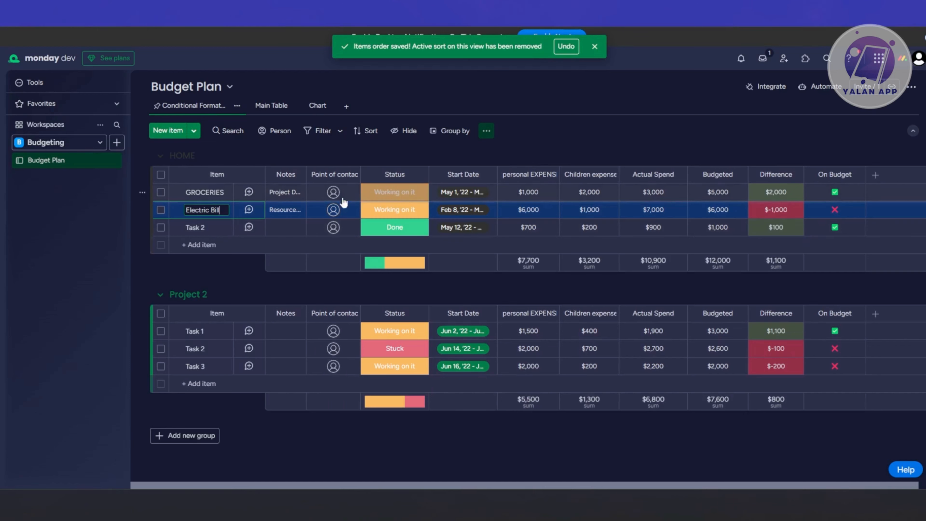
Set the Electric Bill item's Start Date range from 05/01/2022 to 05/31/2022.
left_click(469, 214)
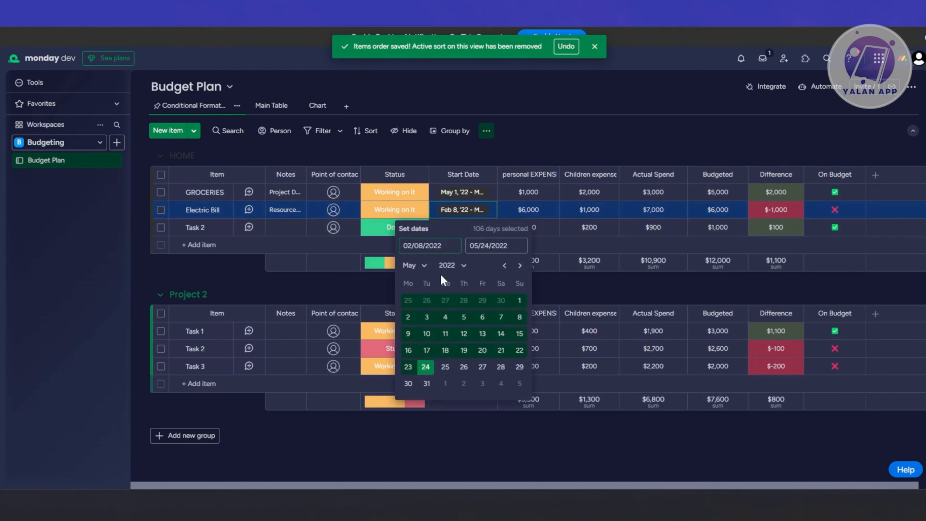
left_click(524, 305)
left_click(433, 383)
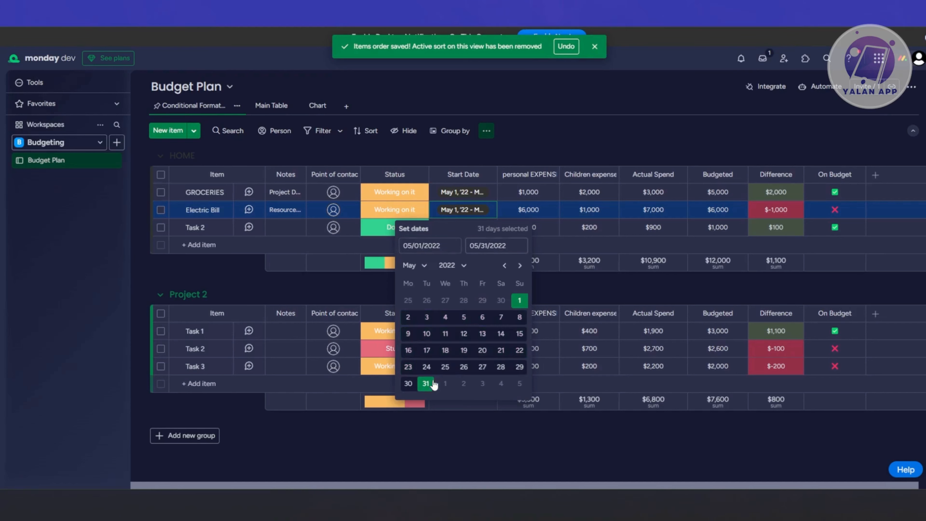
left_click(601, 280)
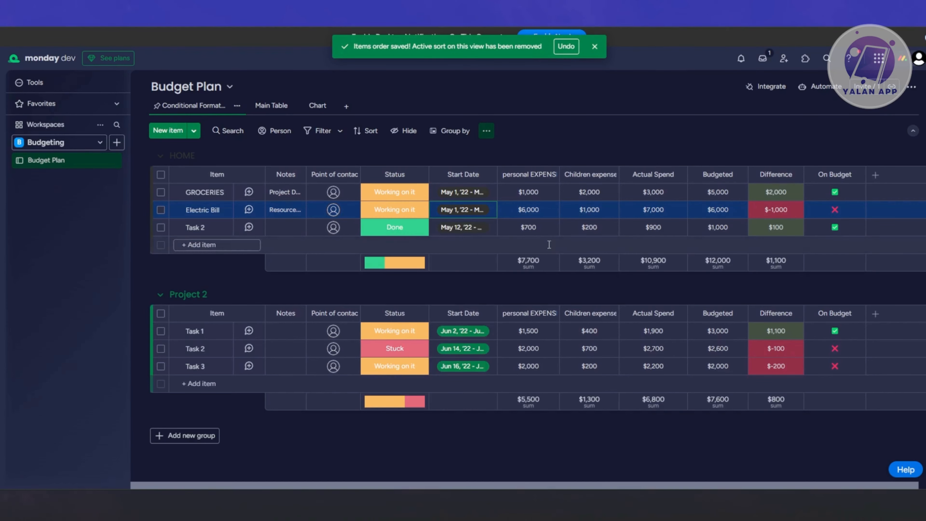
left_click(540, 212)
left_click(529, 210)
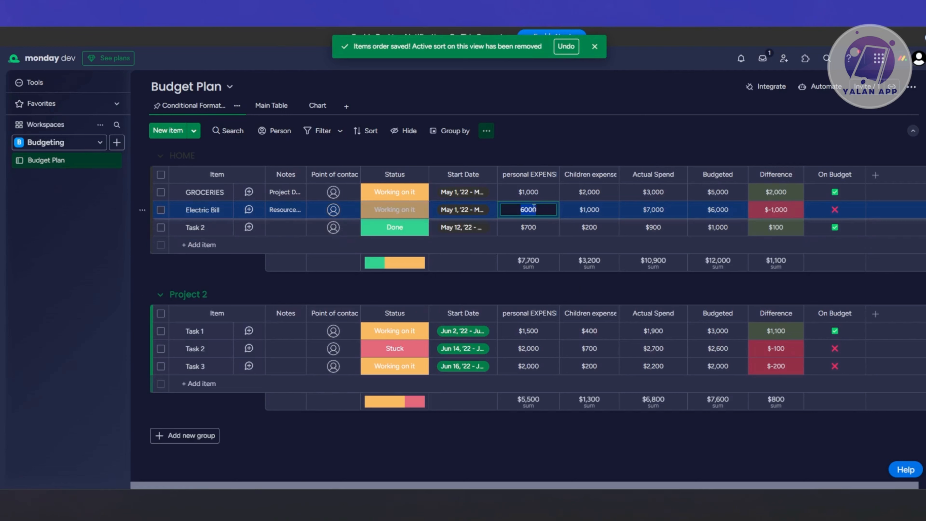
left_click(656, 209)
left_click(308, 147)
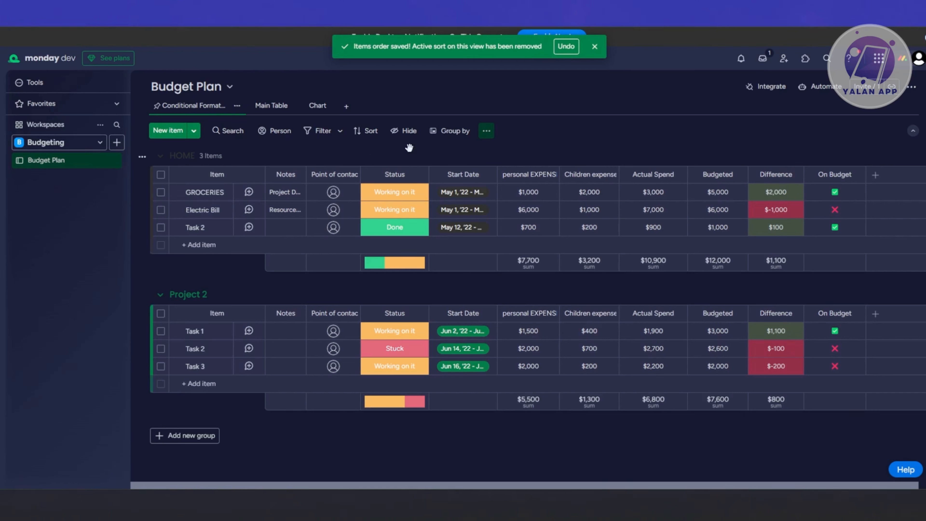
Dismiss the item order notification and add a Kanban view to the Budget Plan board.
left_click(594, 47)
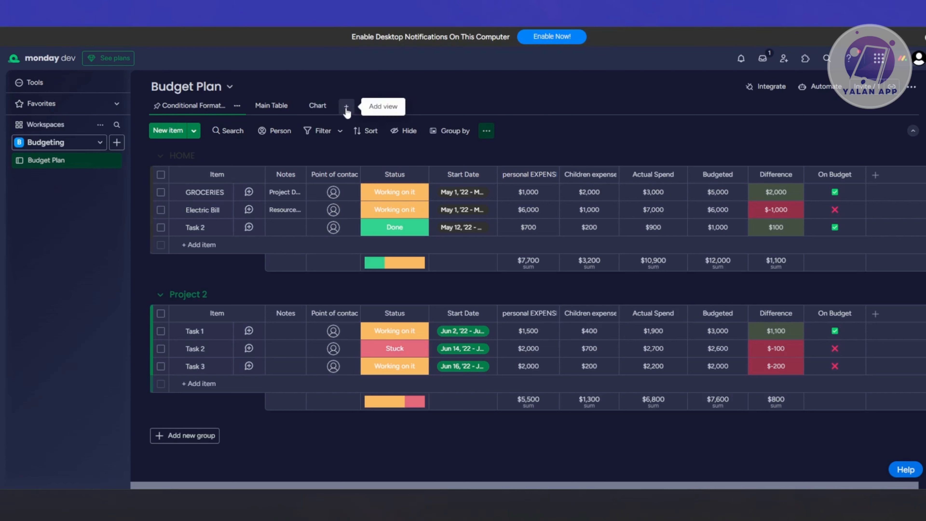
left_click(346, 108)
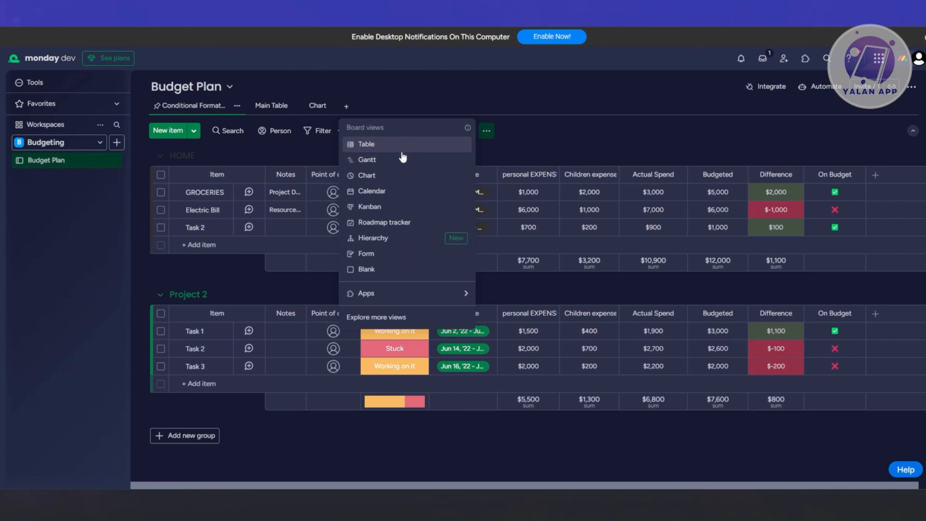
left_click(413, 213)
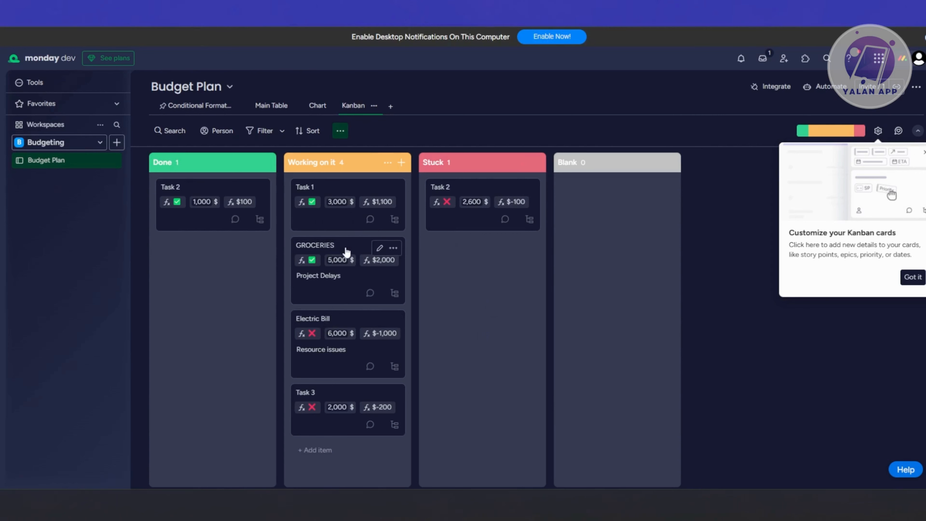
Examine the GROCERIES card in the Kanban view, and the Chart view with its advanced filter options.
left_click_drag(403, 260, 348, 261)
left_click_drag(408, 246, 372, 253)
left_click(317, 107)
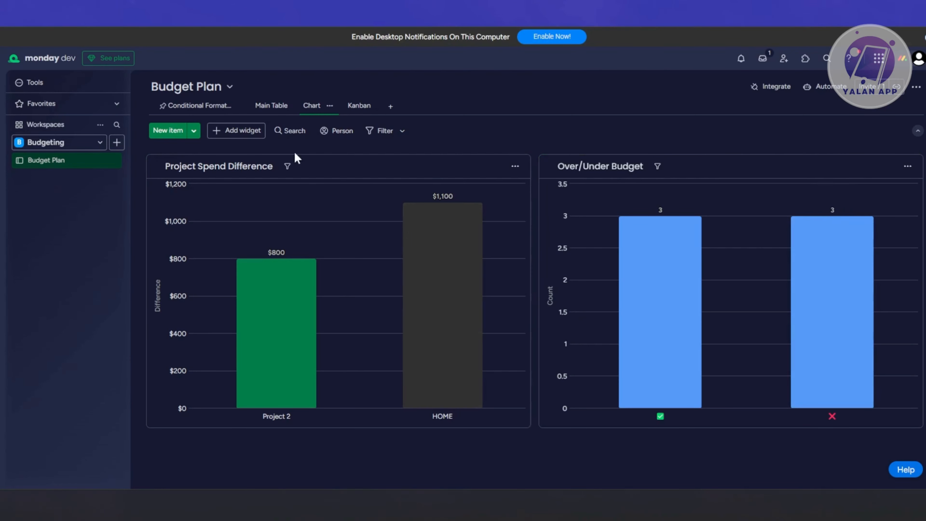
left_click(406, 133)
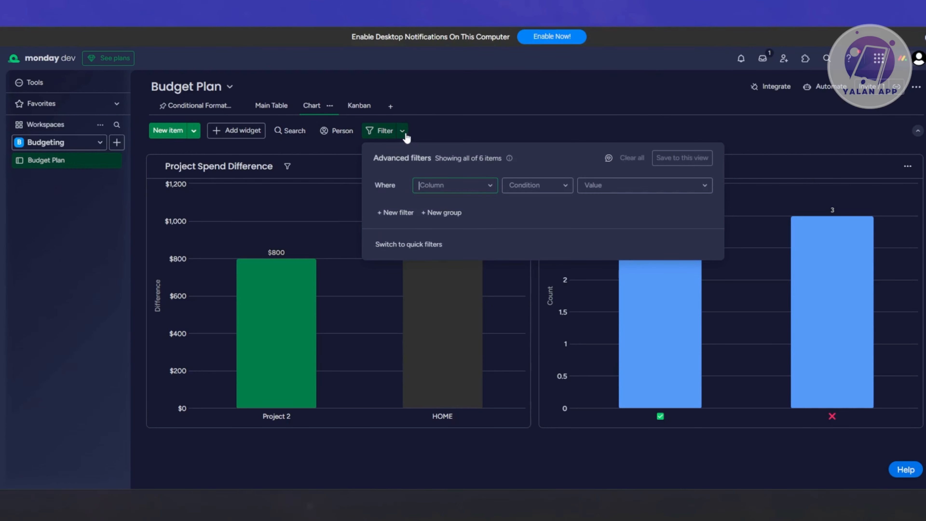
left_click(405, 134)
Compare the Main Table view with the conditional formatting view of the board, ending on the conditional formatting view.
left_click(269, 106)
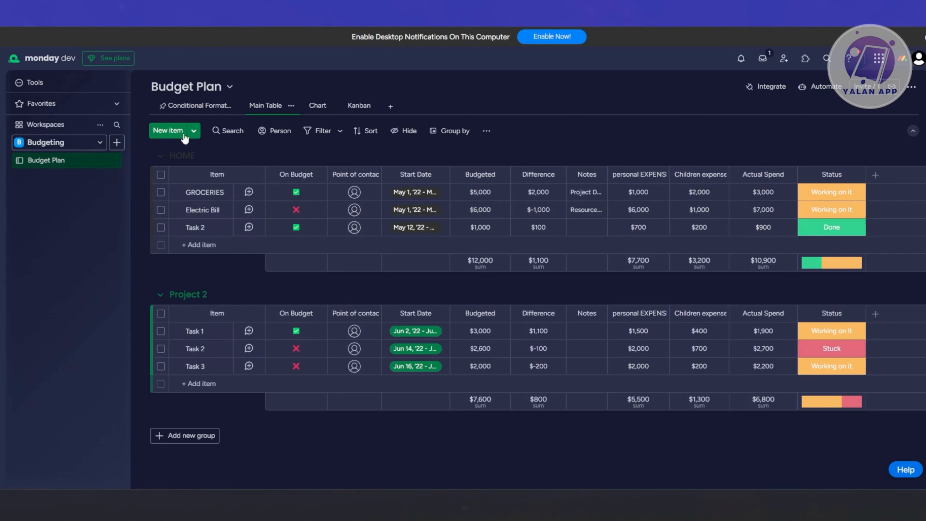
left_click(195, 106)
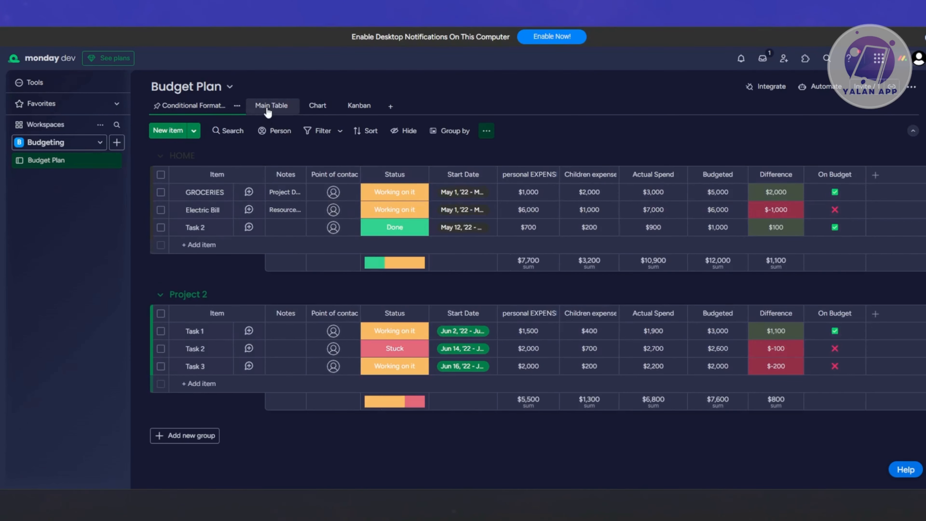
left_click(268, 107)
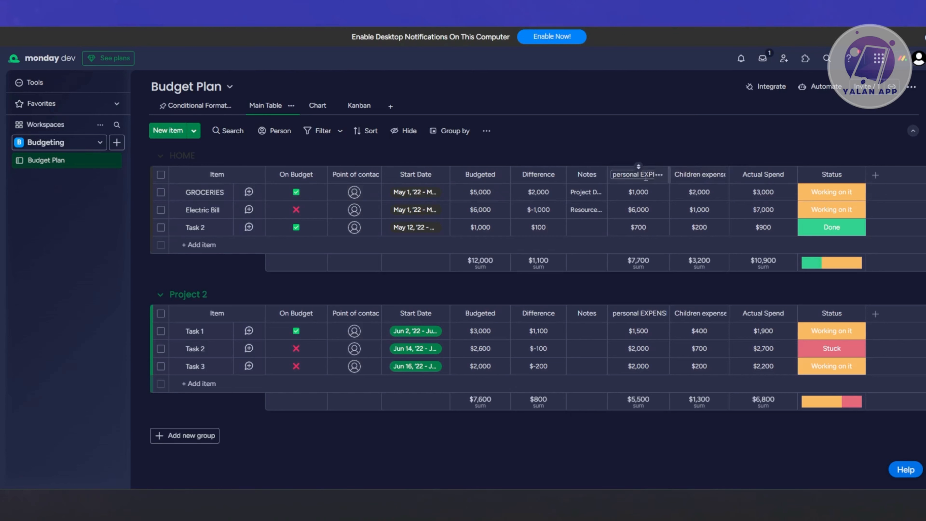
left_click(698, 175)
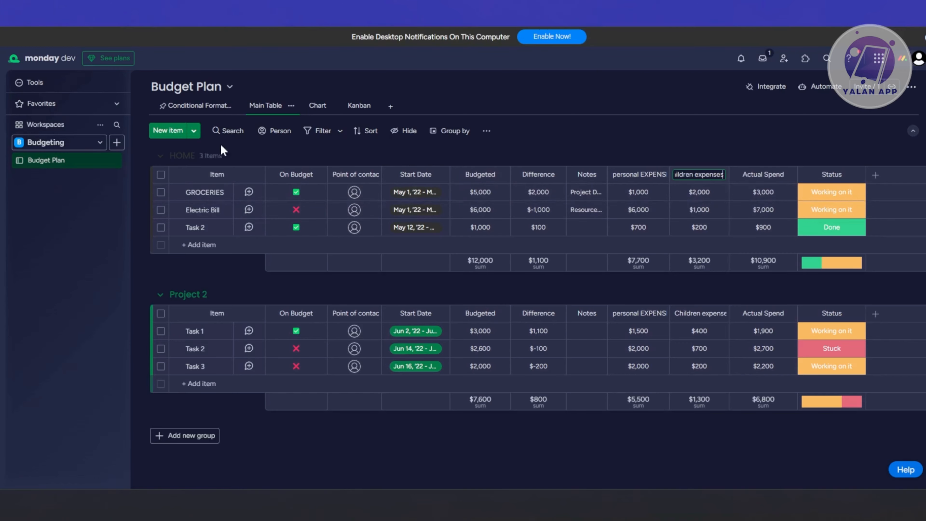
left_click(197, 106)
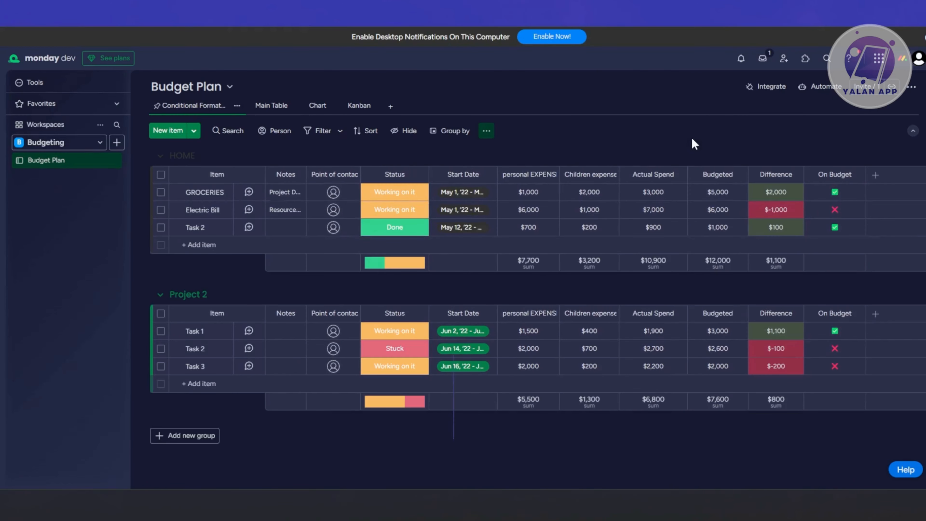